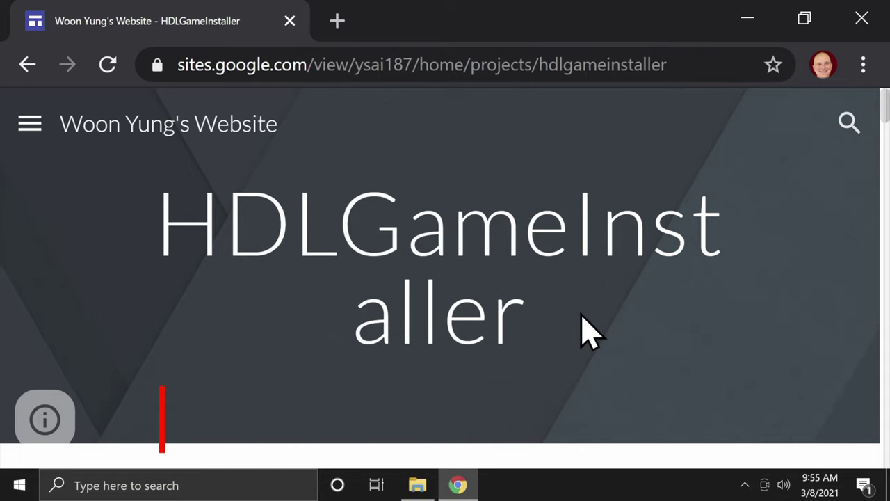
- Download HDLGameInstaller v0.821 + PC client from the page's Downloads/Links section
scroll(583, 315, "down", 5)
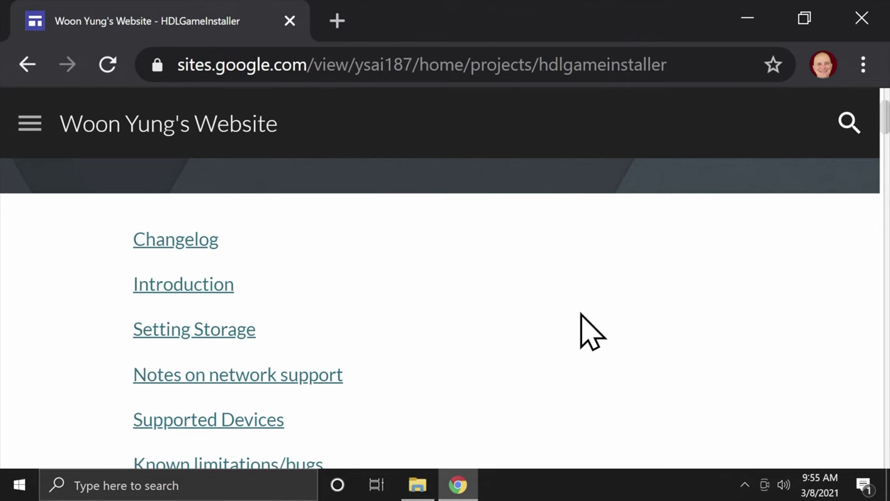
scroll(582, 314, "down", 2)
scroll(582, 313, "down", 3)
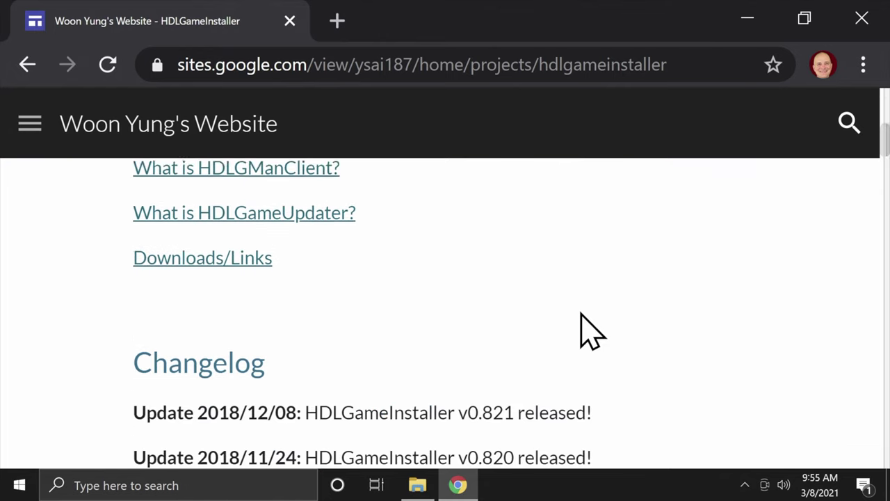
left_click(221, 247)
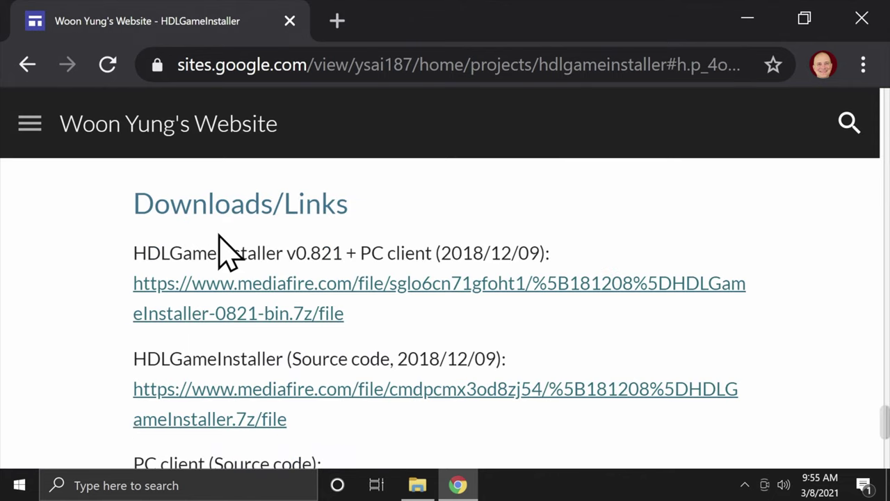
left_click(310, 296)
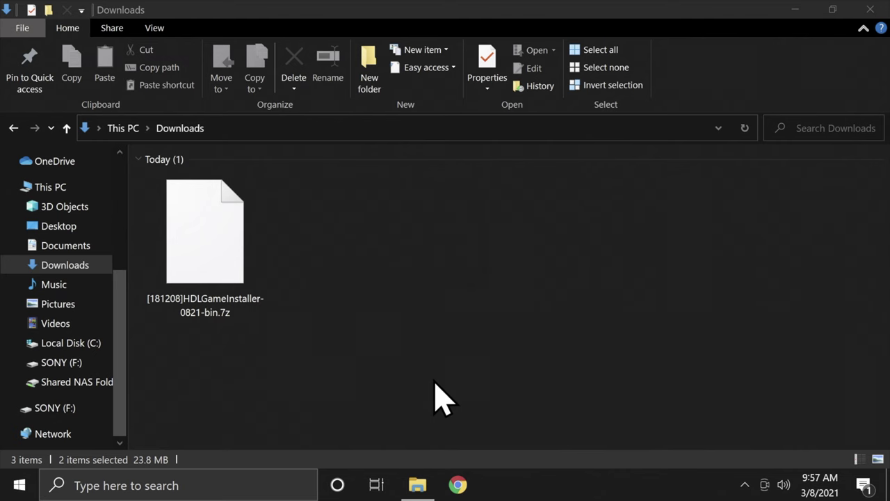
- Extract the HDLGameInstaller-0821-bin.7z archive directly into the Downloads folder with Zipware and delete the archive
right_click(213, 238)
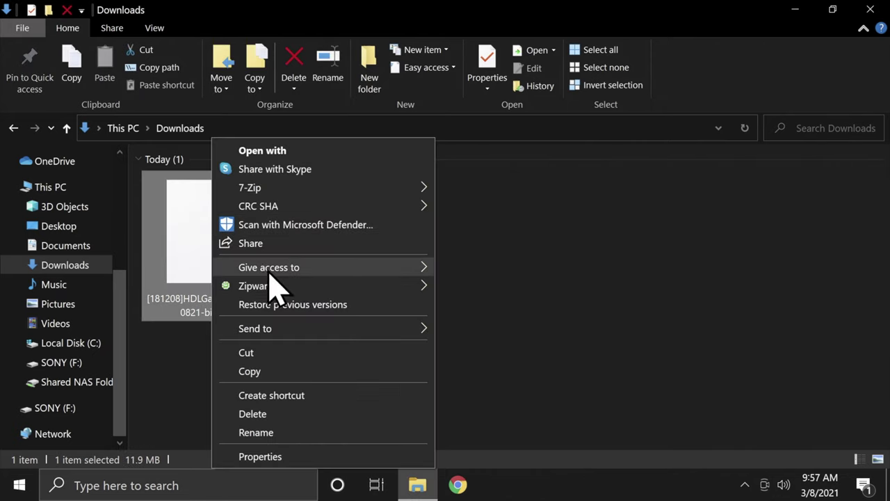
mouse_move(278, 288)
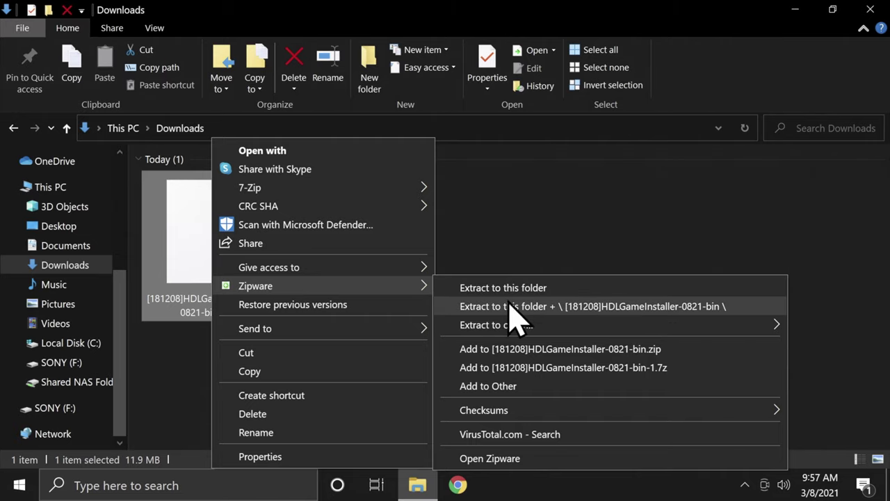
left_click(527, 288)
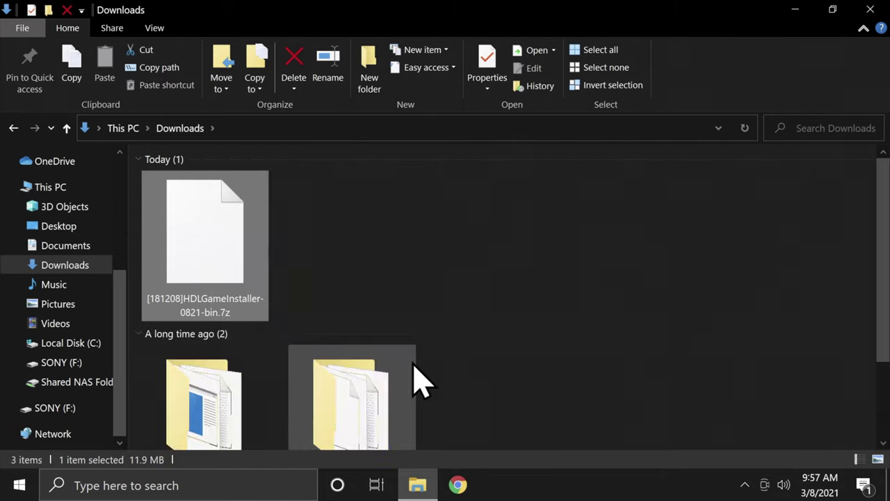
left_click(294, 294)
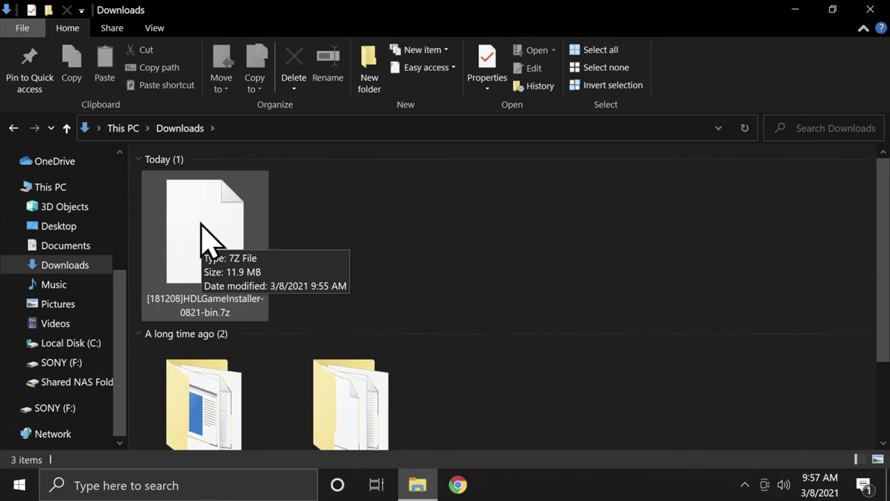
right_click(206, 238)
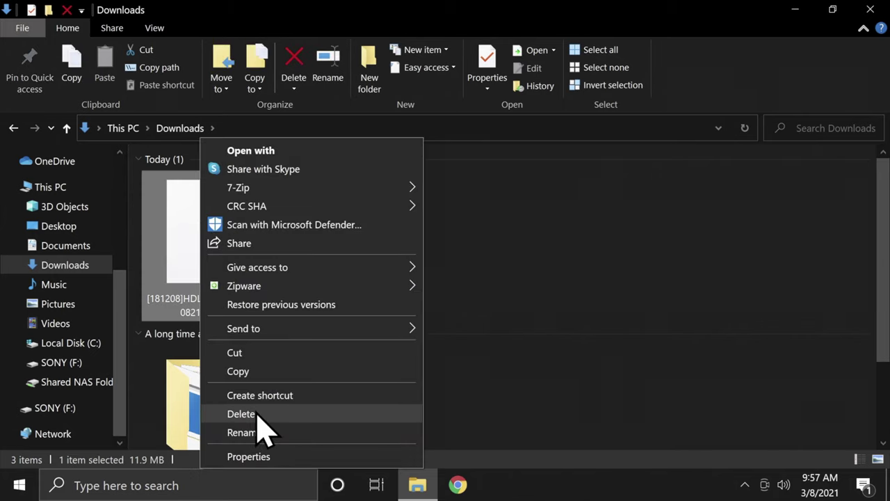
left_click(253, 414)
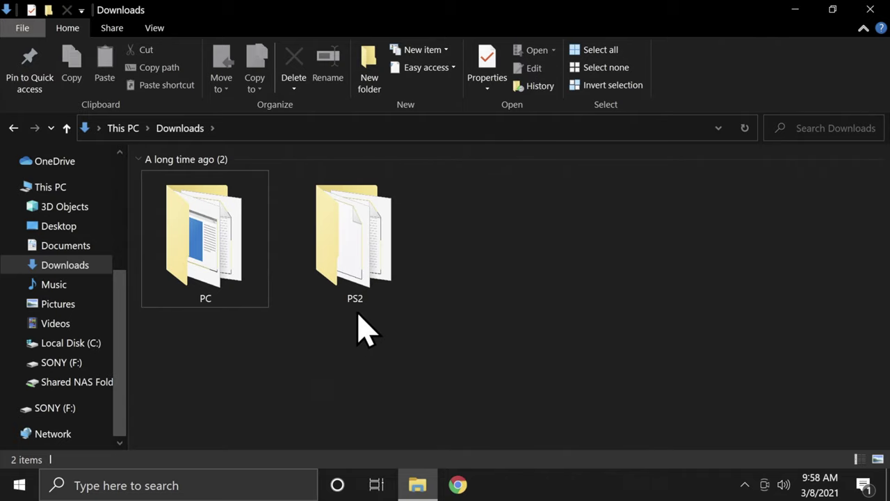
- Copy the lang folder and HDLGameInstaller.elf from the extracted PS2 folder to the SONY (F:) drive and close the file window
double_click(351, 242)
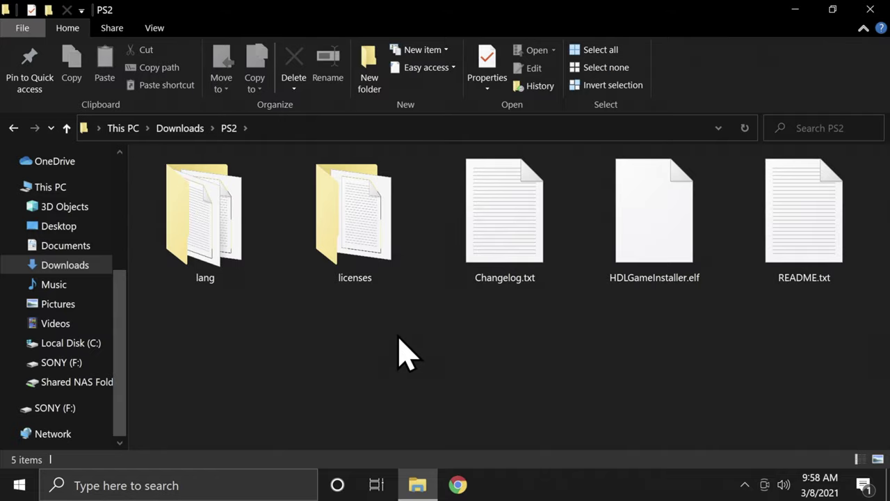
left_click(222, 240)
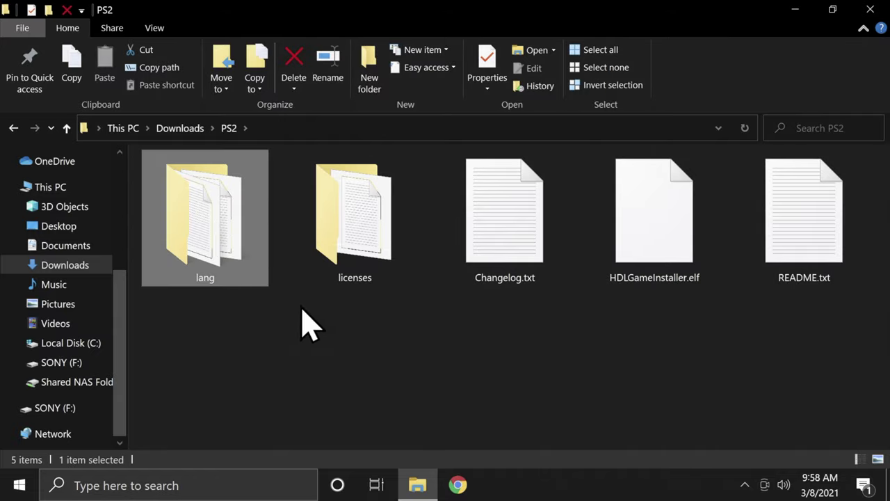
left_click(679, 254, "ctrl")
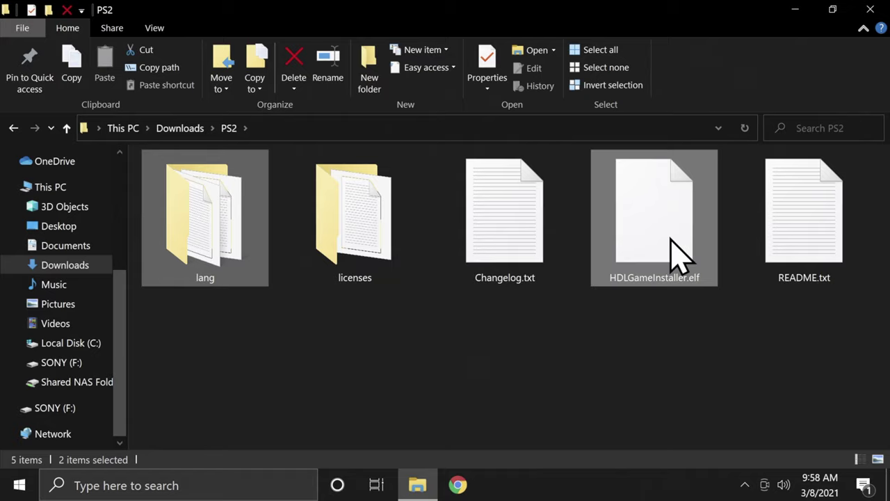
right_click(678, 254)
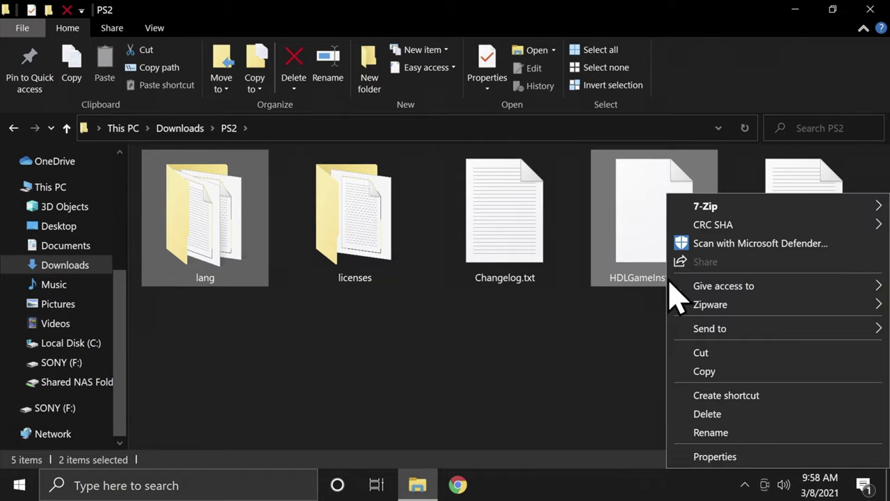
left_click(709, 371)
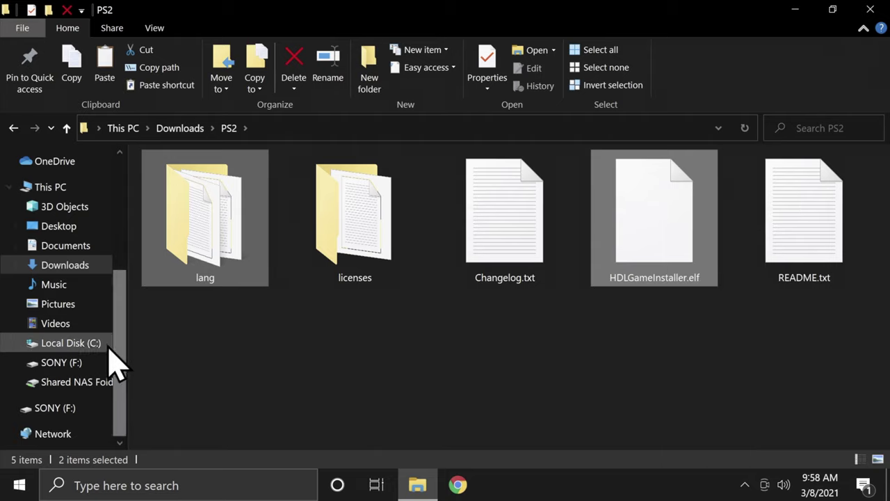
left_click(69, 364)
right_click(245, 245)
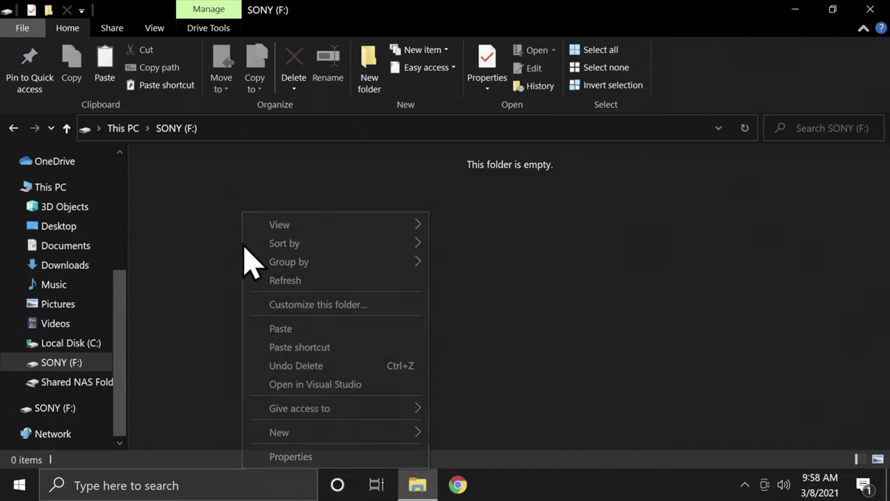
left_click(294, 325)
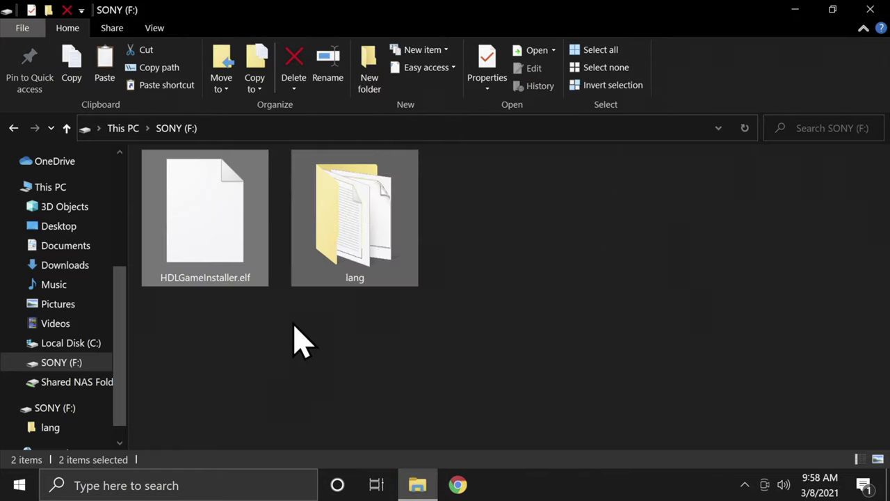
left_click(294, 341)
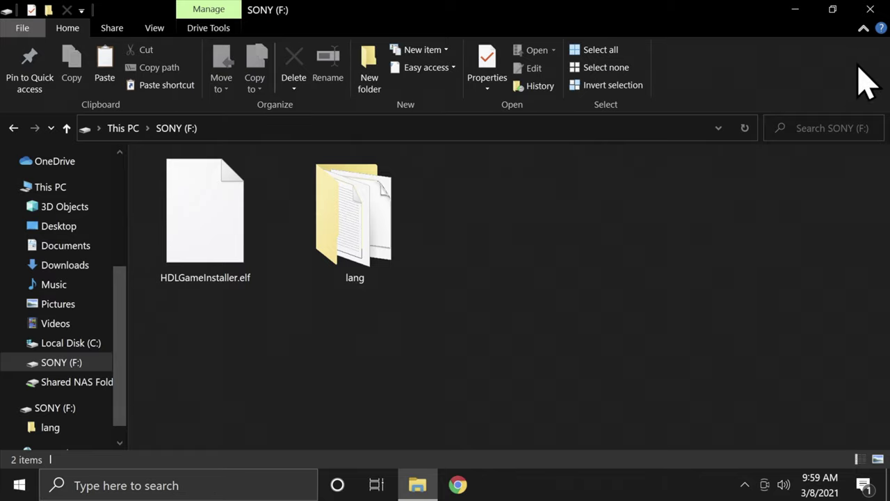
left_click(870, 10)
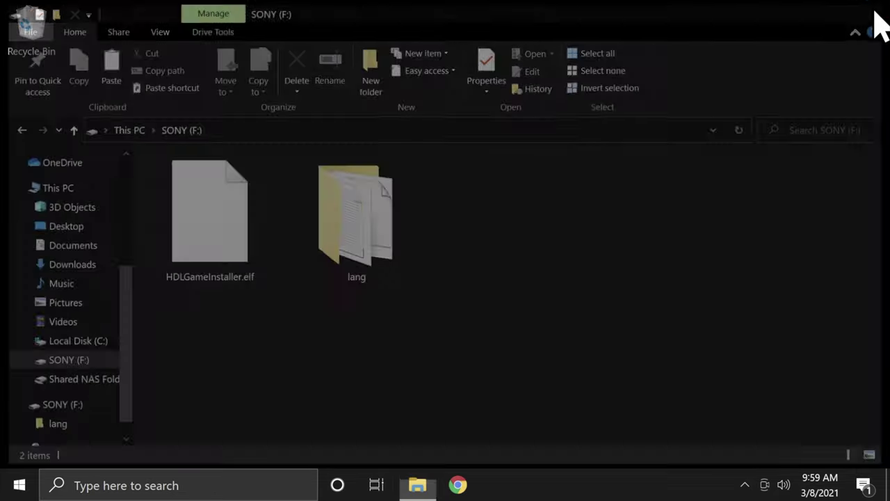
- Eject the Cruzer Snap USB drive, SONY (F:), from the computer
left_click(745, 484)
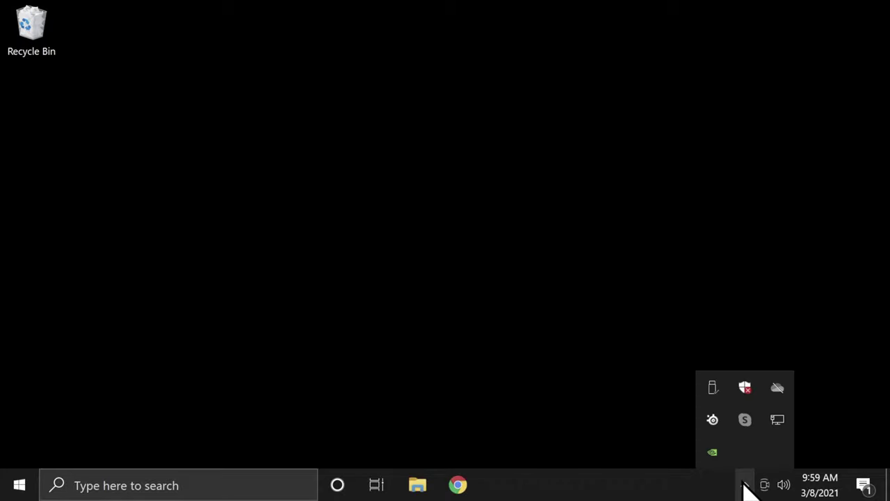
left_click(712, 388)
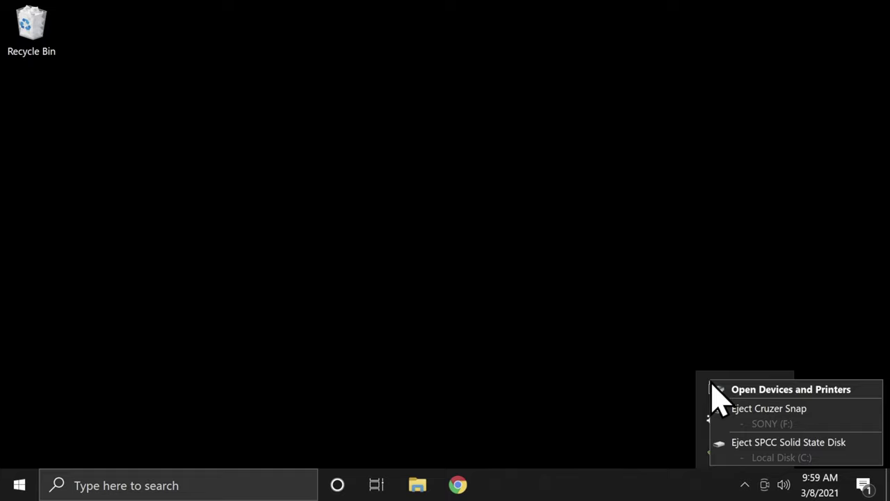
left_click(768, 410)
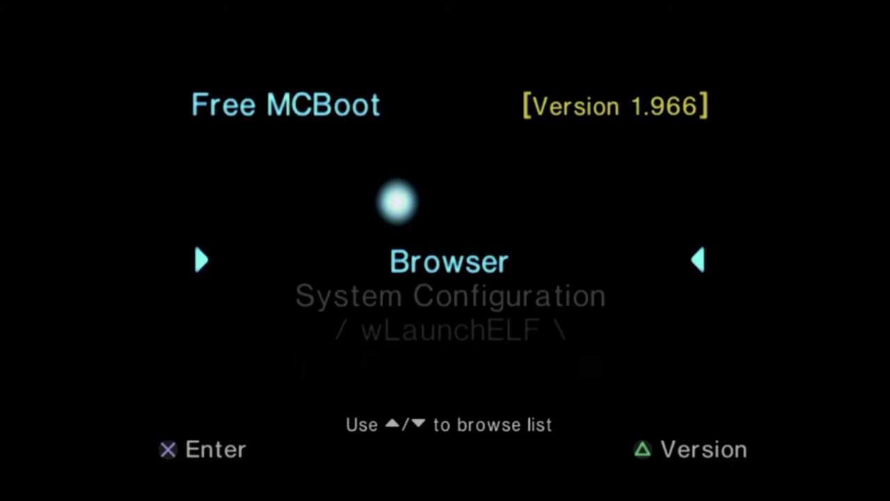
- Launch wLaunchELF from Free MCBoot on the PS2 and open its FileBrowser
key("Down")
key("Down")
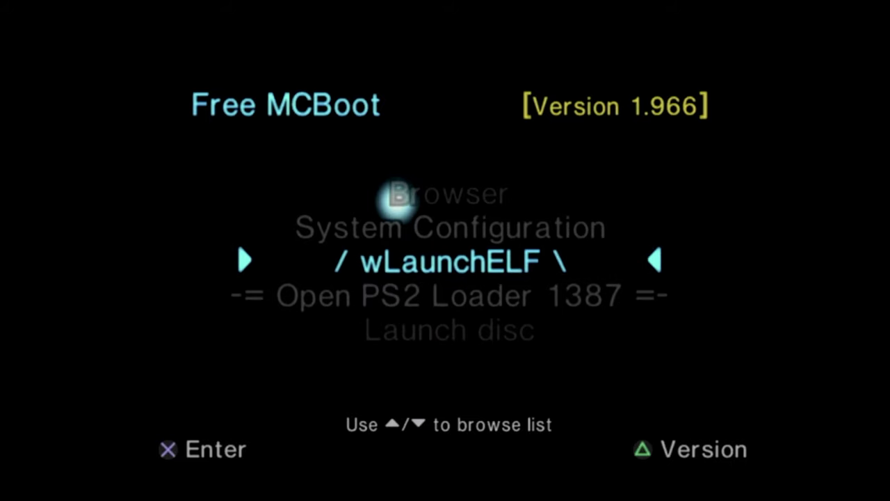
key("Return")
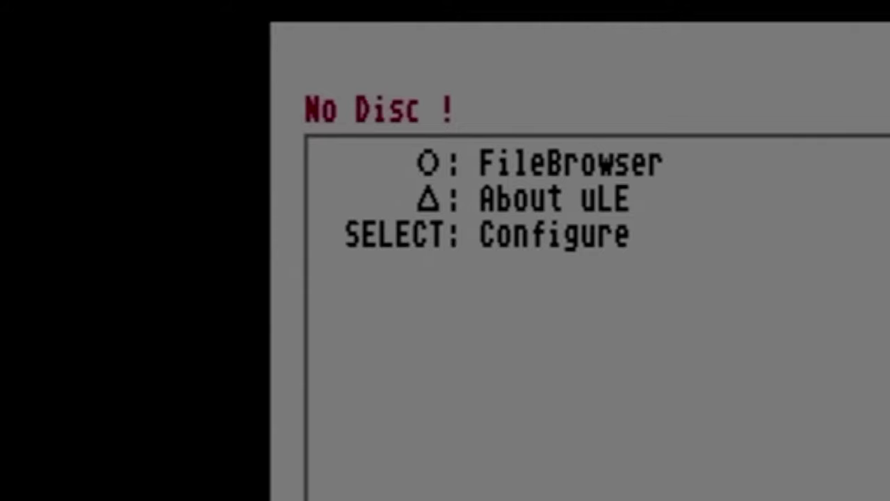
key("Return")
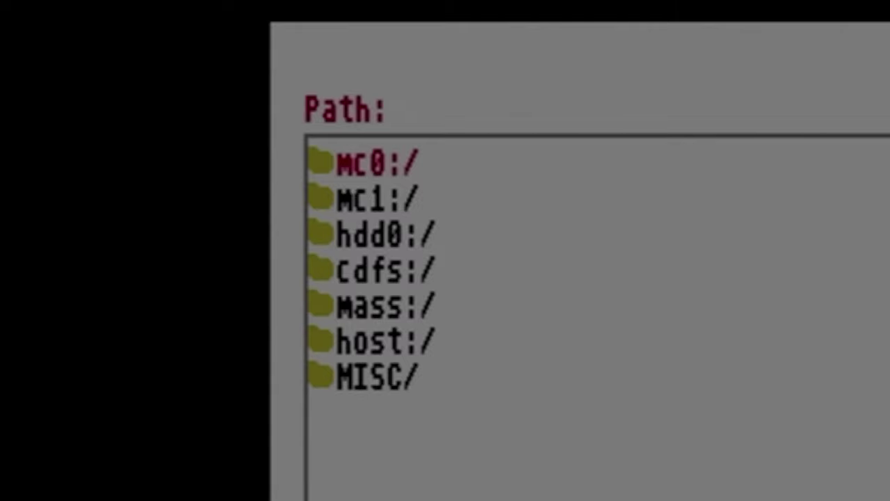
- Copy the lang folder from the USB drive's mass:/ root
key("Down")
key("Down")
key("Down")
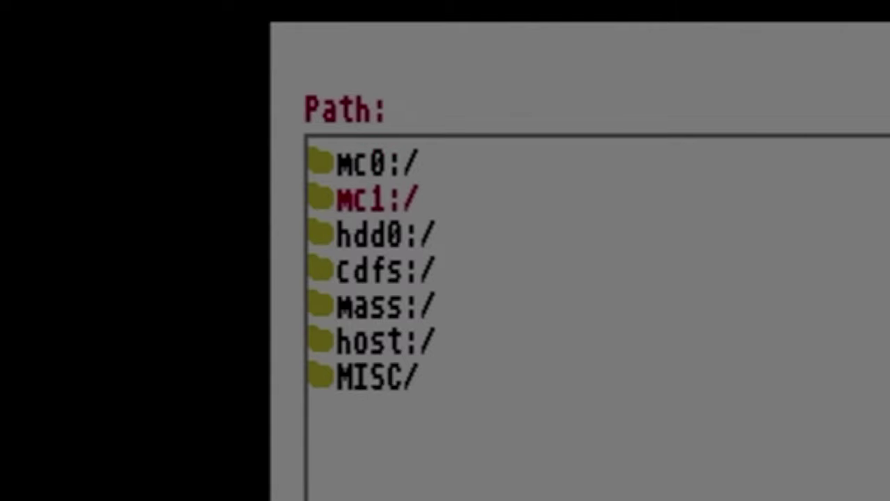
key("Down")
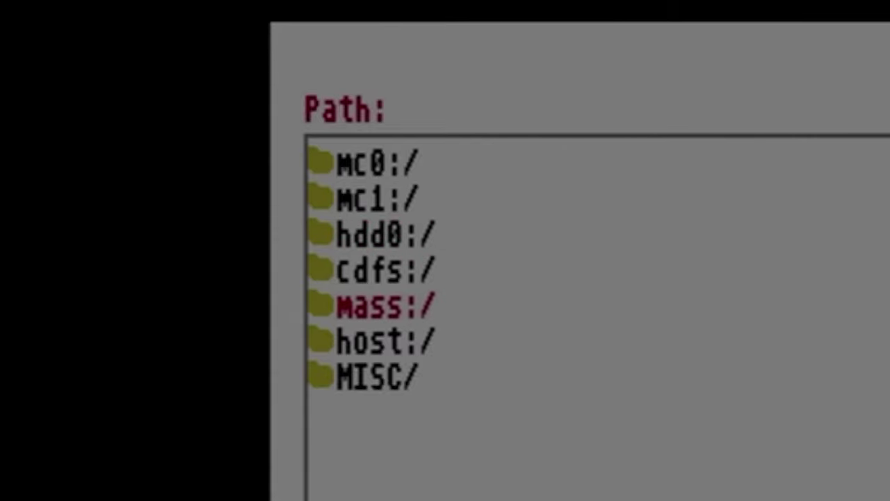
key("Return")
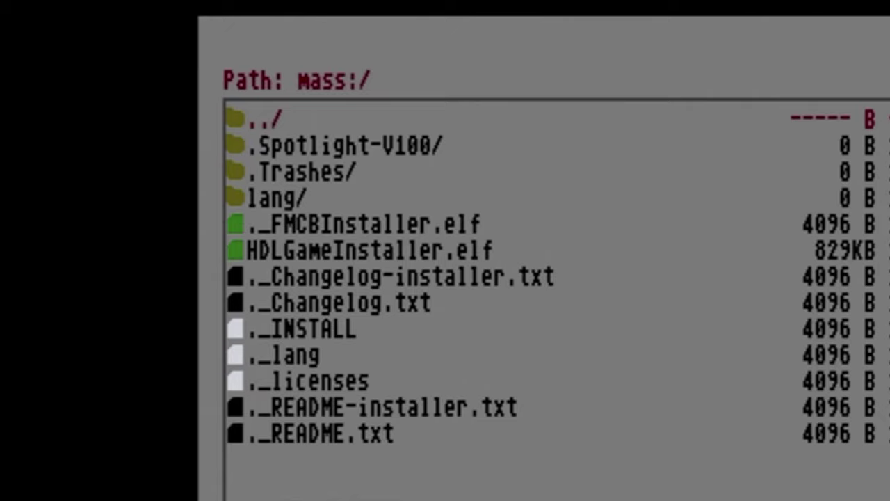
key("Down")
key("Down")
key("Down")
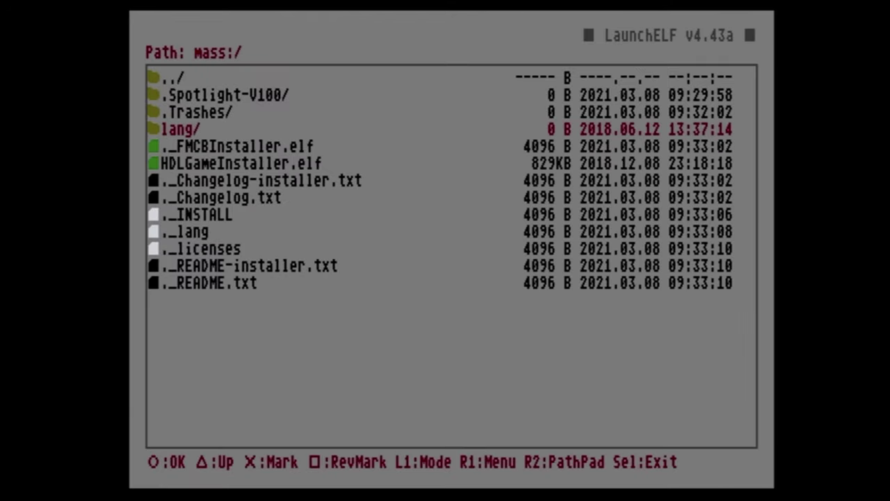
key("Menu")
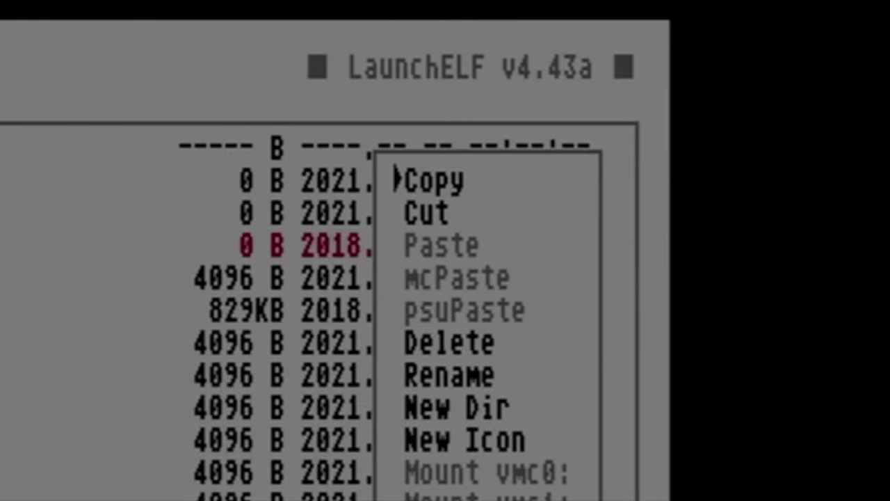
key("Return")
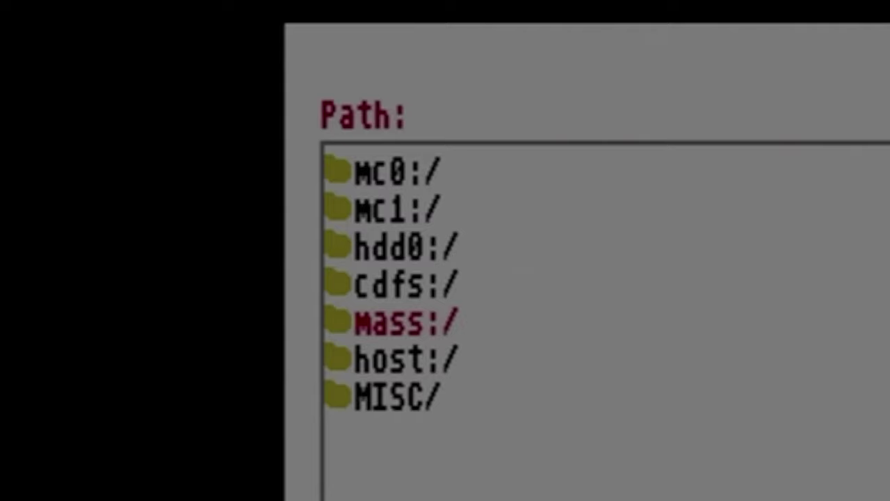
- Paste the copied lang folder into the APPS folder on memory card mc1:/
key("Up")
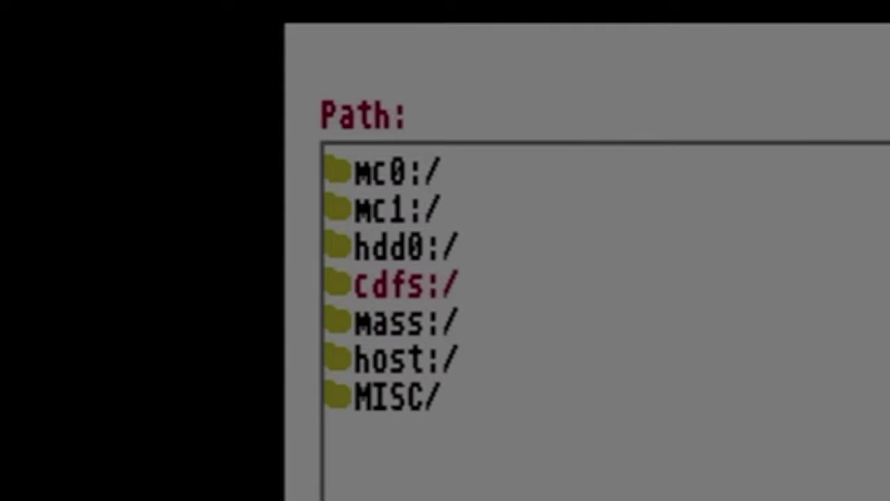
key("Up")
key("Up")
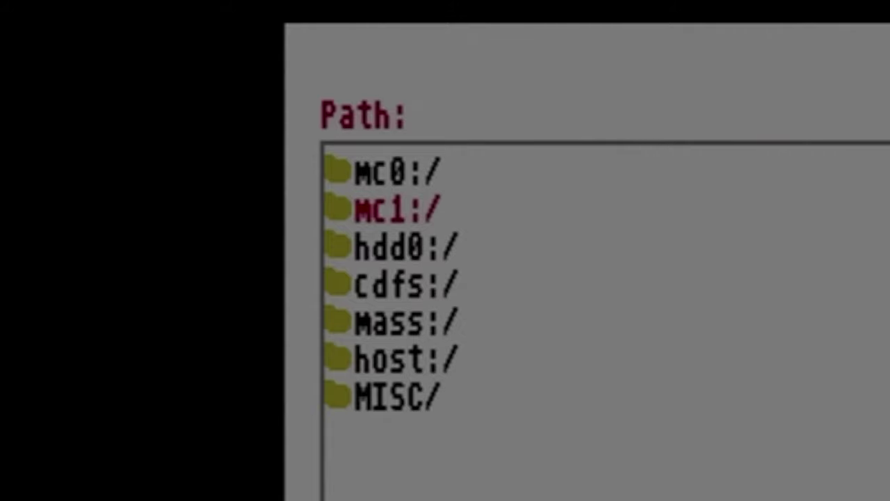
key("Return")
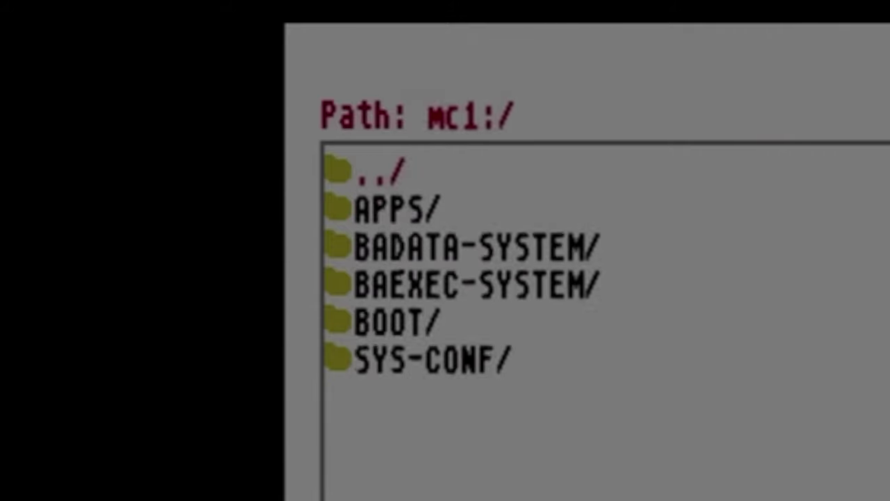
key("Down")
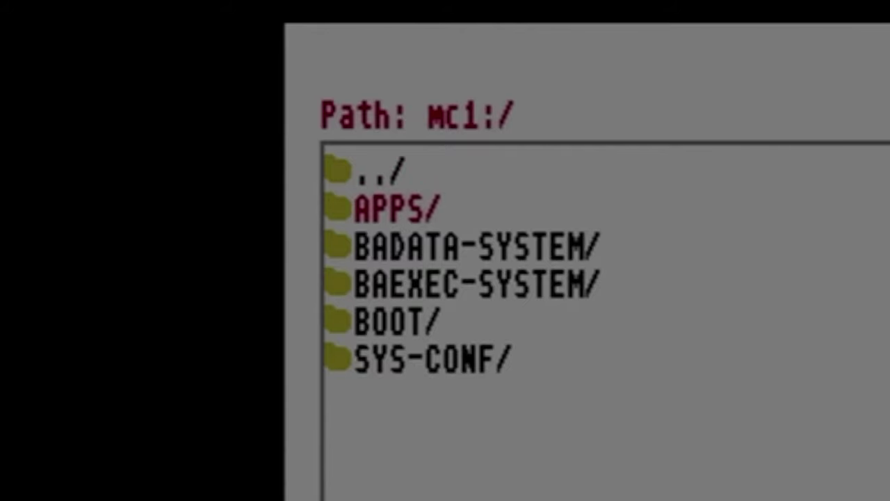
key("Return")
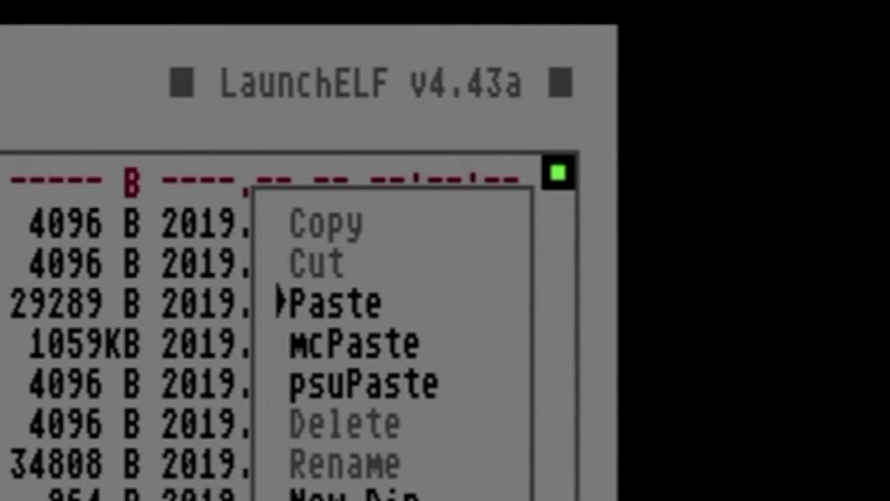
key("Return")
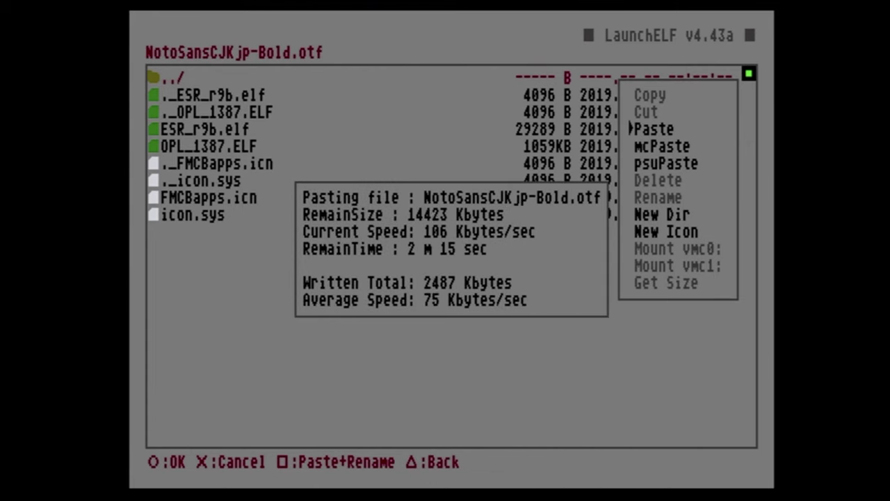